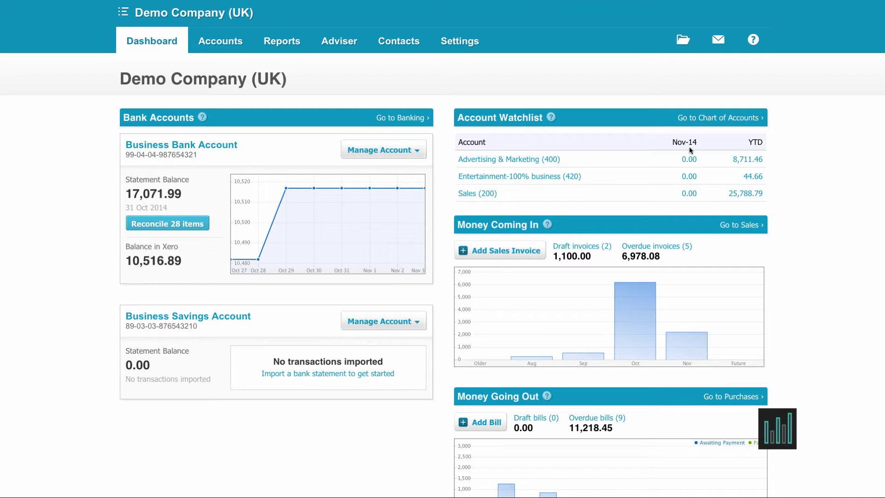
Go to General Settings > Chart of Accounts and show the Add Bank Account options.
click(456, 46)
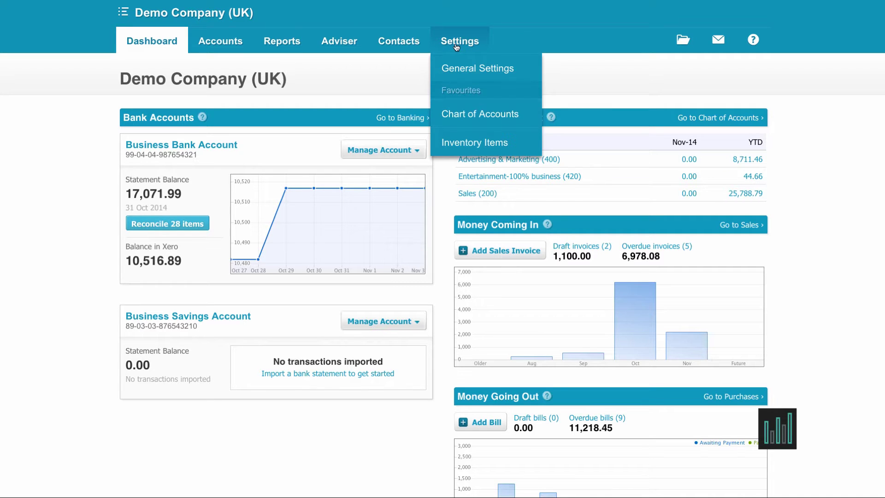
click(459, 71)
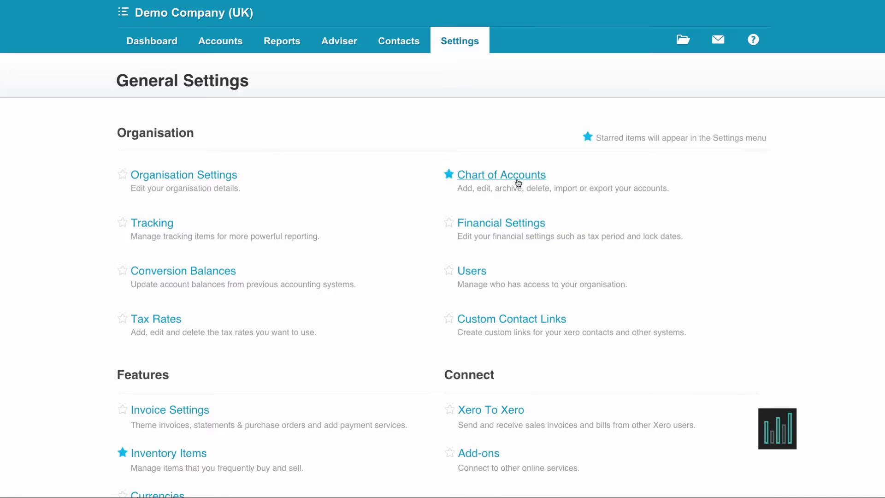
click(516, 179)
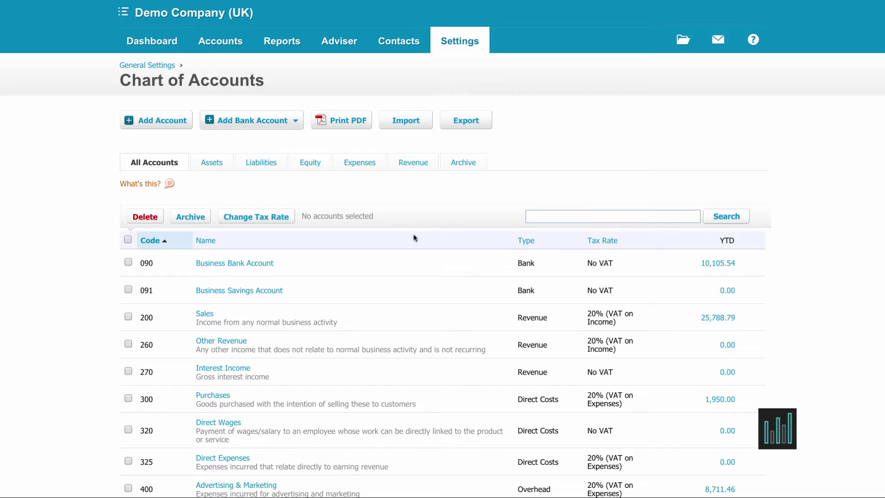
click(297, 122)
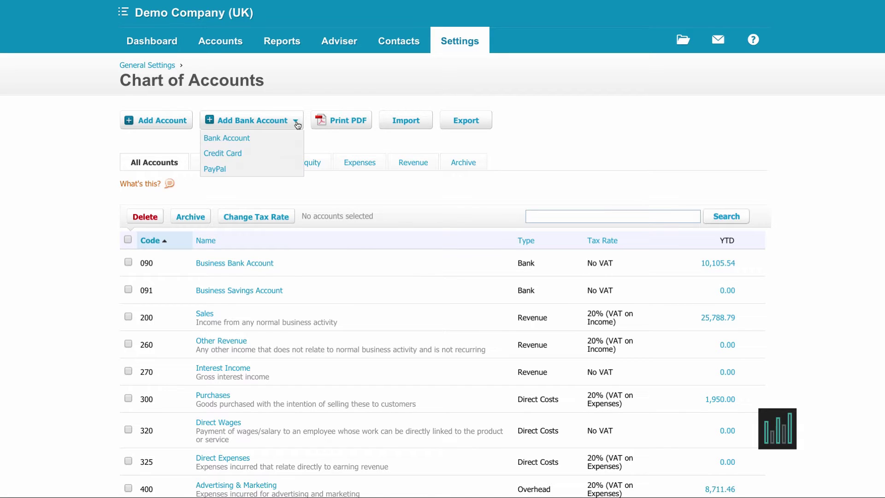
Start a new Bank Account and choose HSBC (UK) as the bank.
click(270, 137)
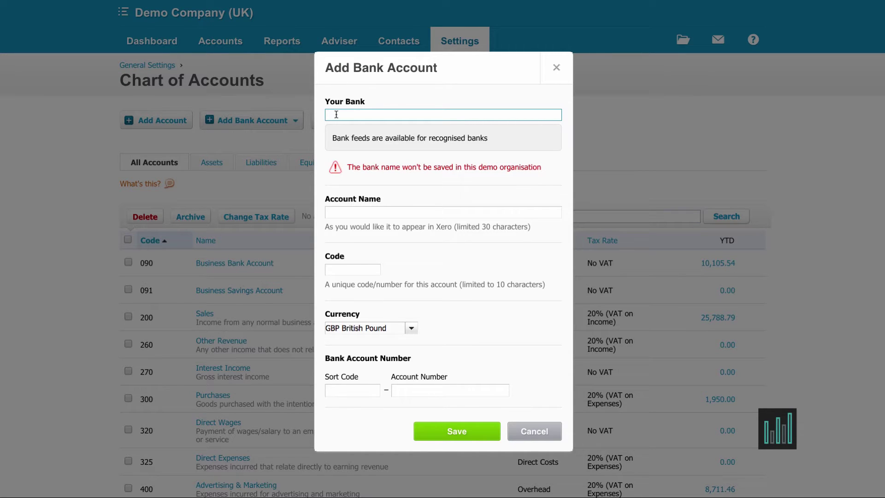
text(HSBC)
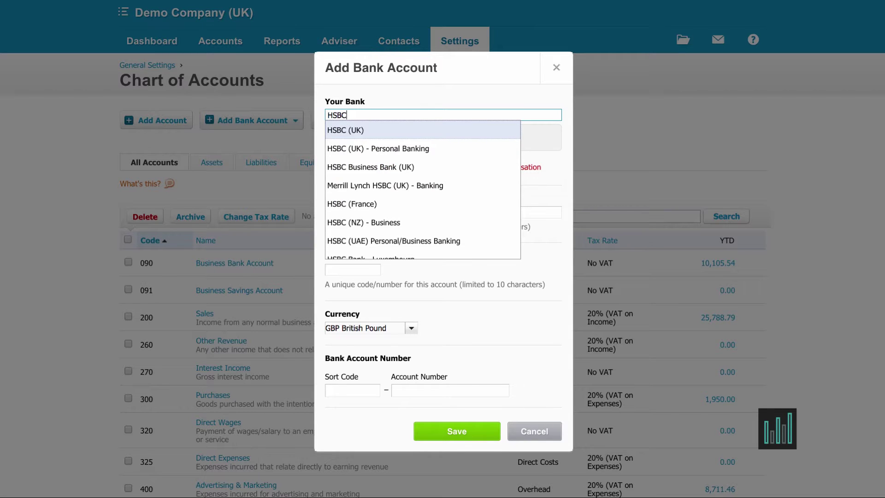
click(358, 132)
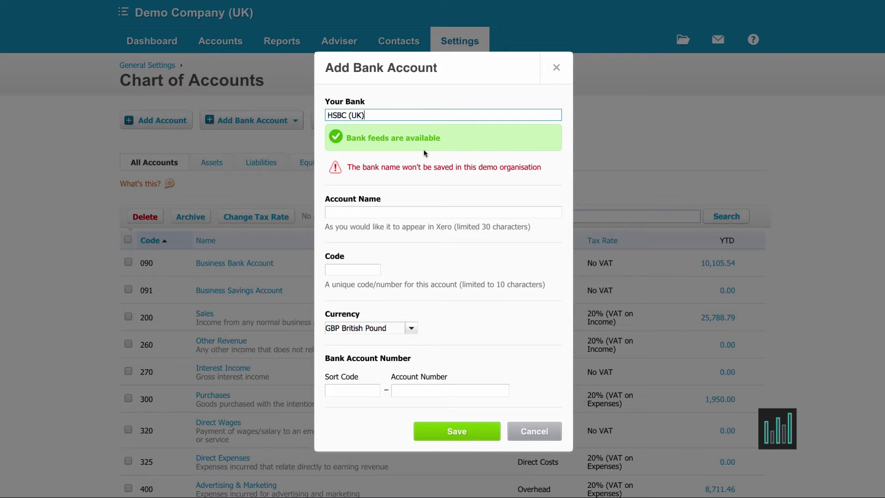
Save the account as HSBC Current Account, code 092, with its sort code and account number.
click(344, 212)
text(H)
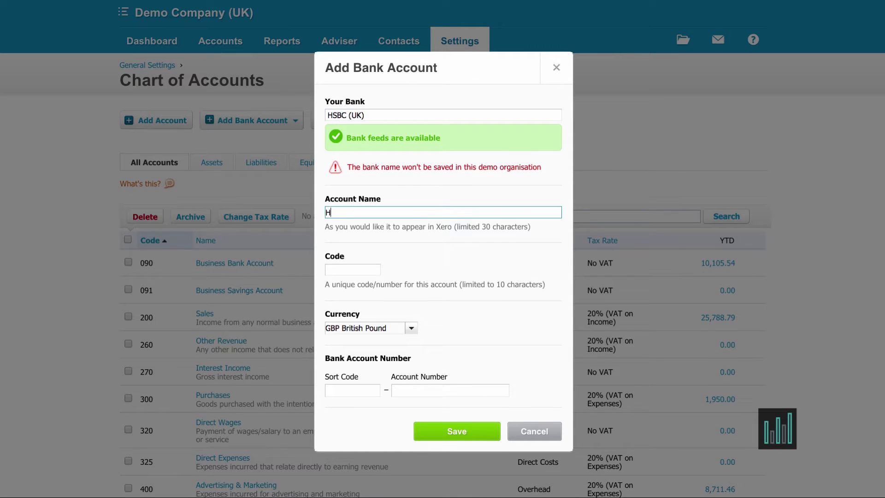
text(SBC Current Account)
click(338, 269)
text(092)
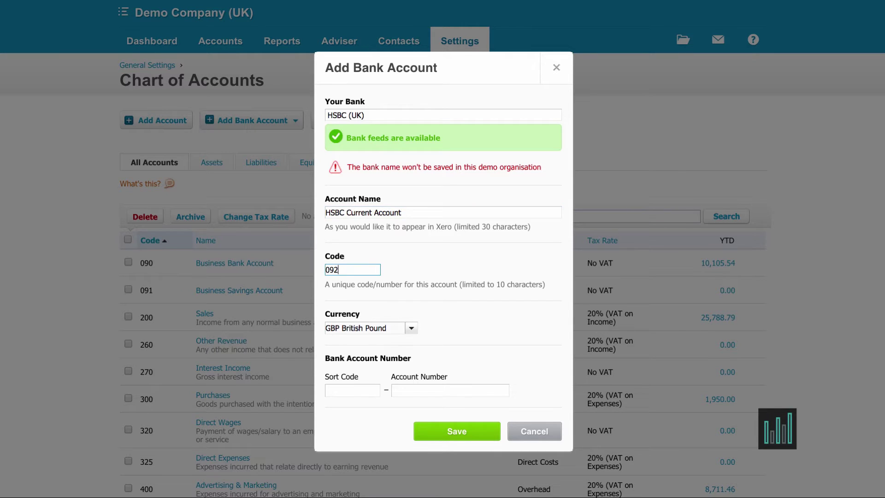
key(Tab)
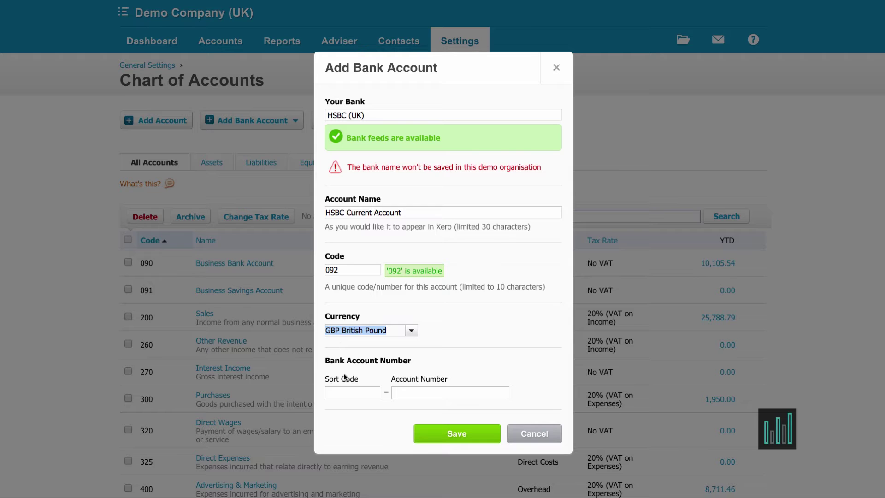
click(337, 394)
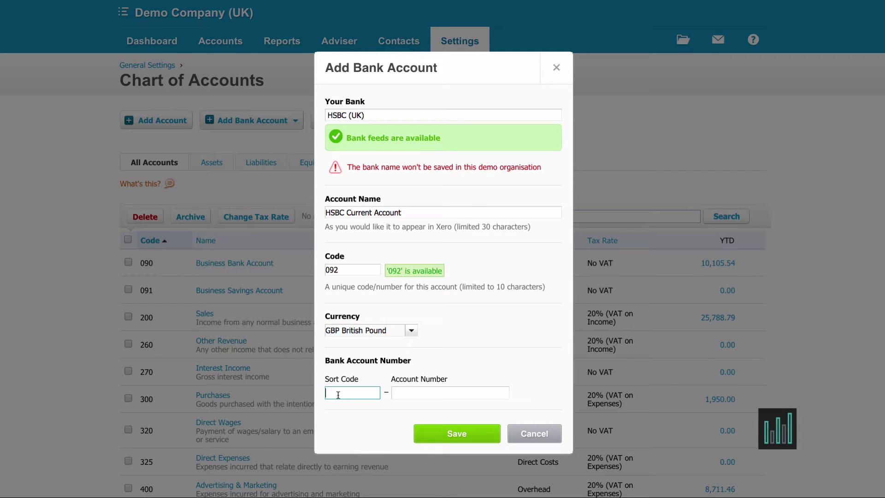
text(01-20-30)
click(432, 393)
text(01234567)
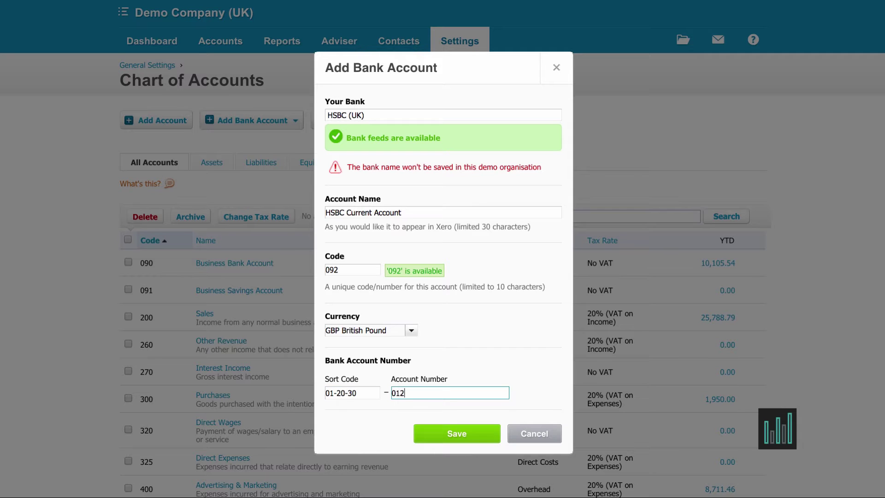
click(475, 435)
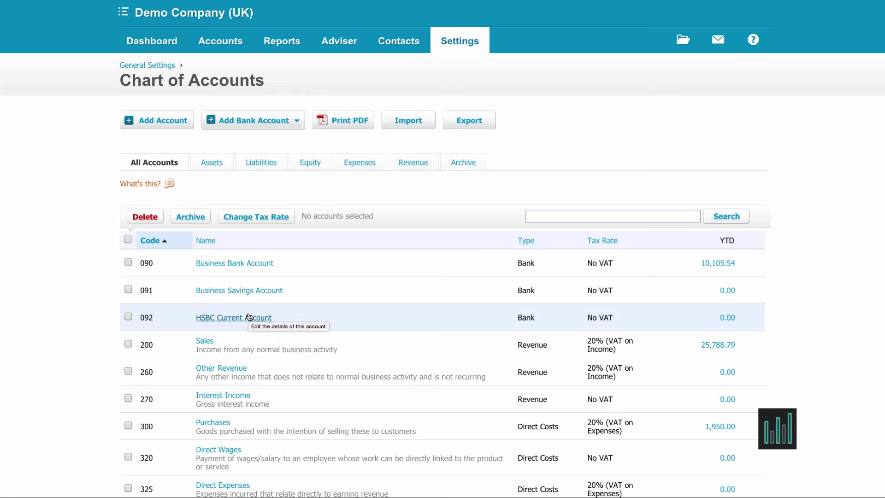
Open a blank Add New Account form from the Chart of Accounts.
click(157, 123)
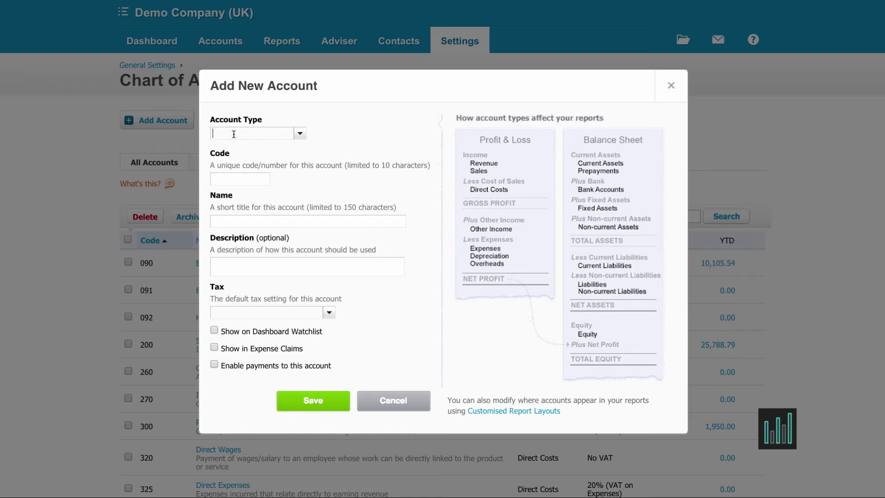
Save a Revenue account, code 250, named Admin Fees at 20% VAT on Income.
text(re)
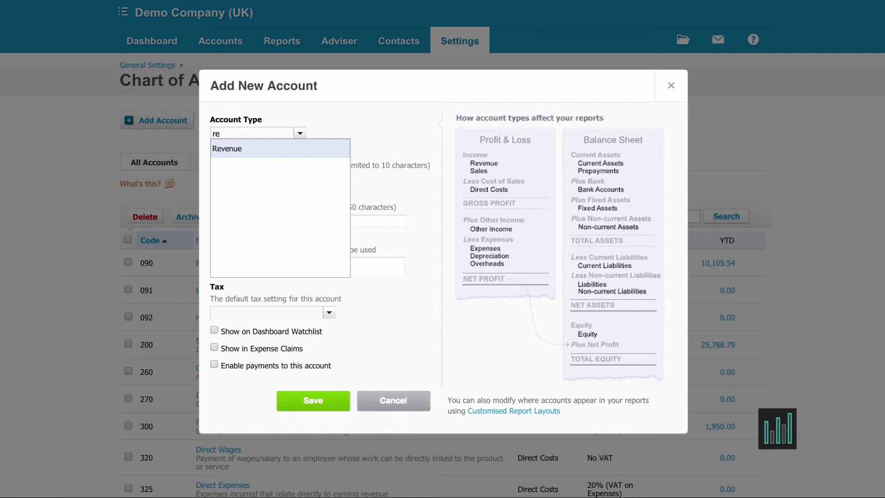
click(223, 149)
click(300, 135)
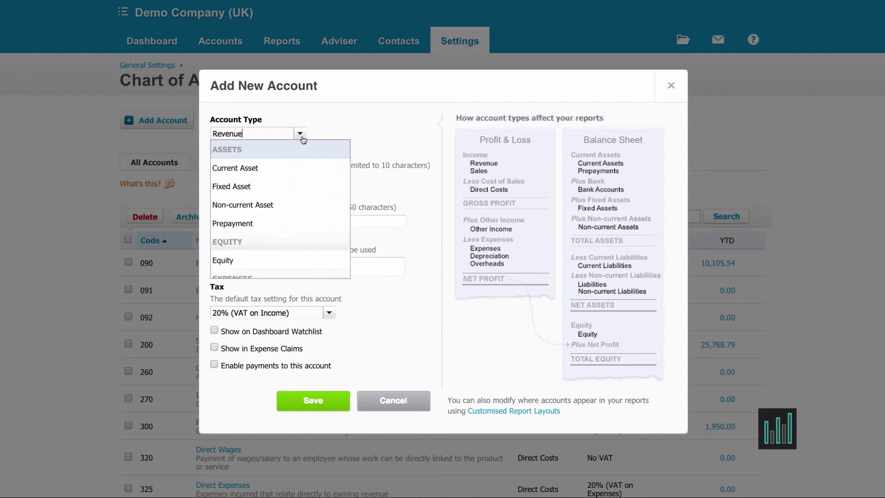
click(366, 139)
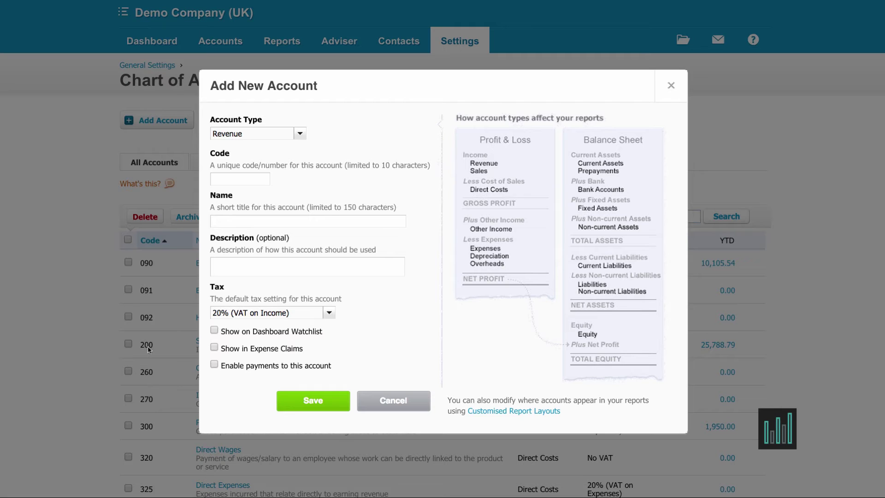
click(221, 180)
text(250)
key(Tab)
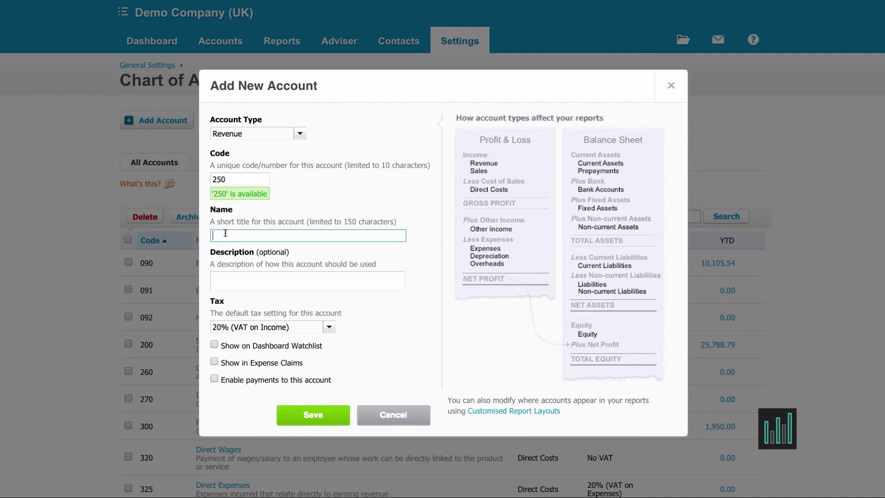
text(Admin Fees)
key(Tab)
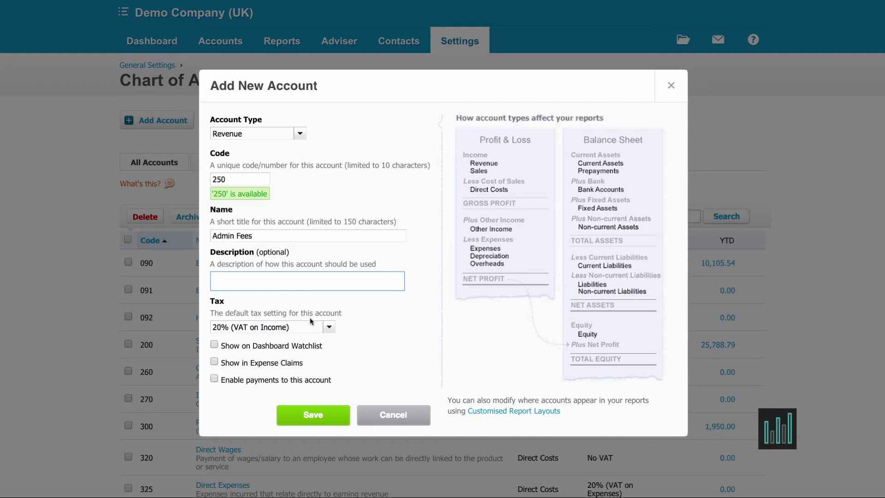
scroll(310, 317, down, 1)
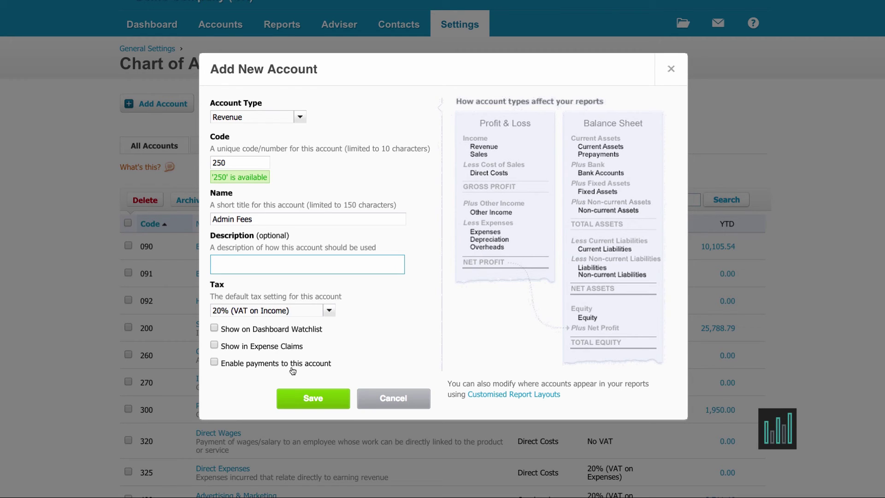
click(308, 404)
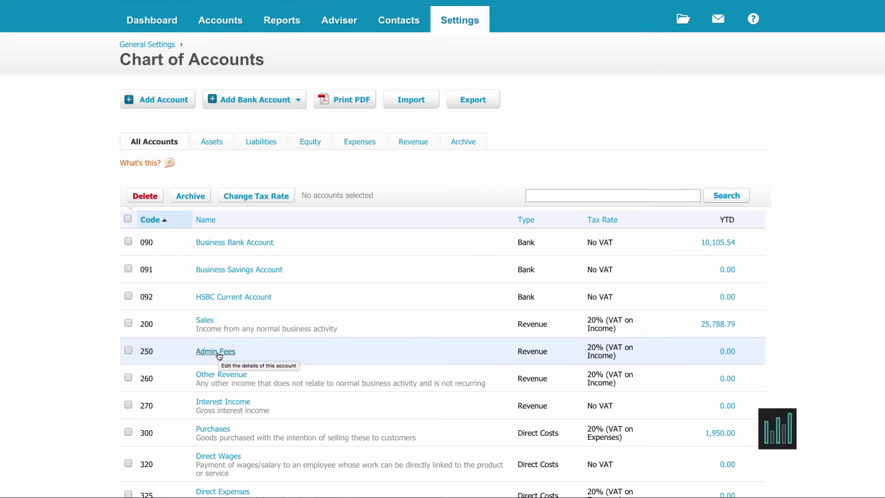
scroll(219, 354, down, 1)
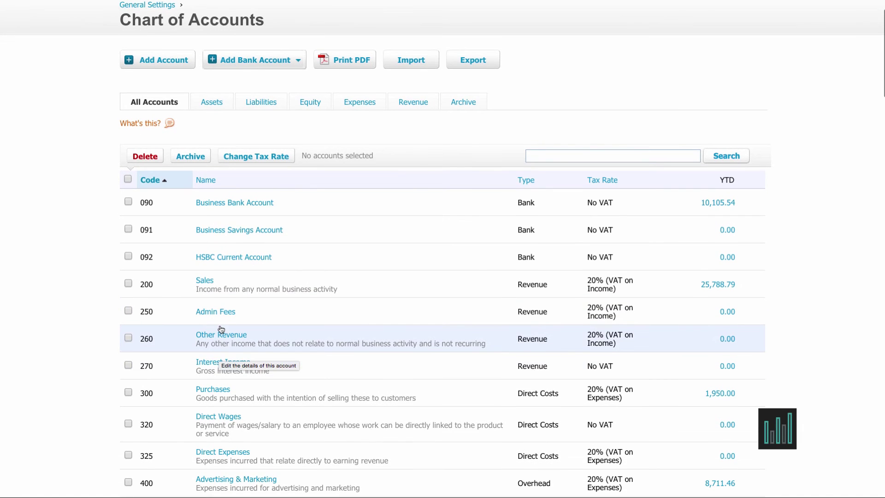
click(221, 335)
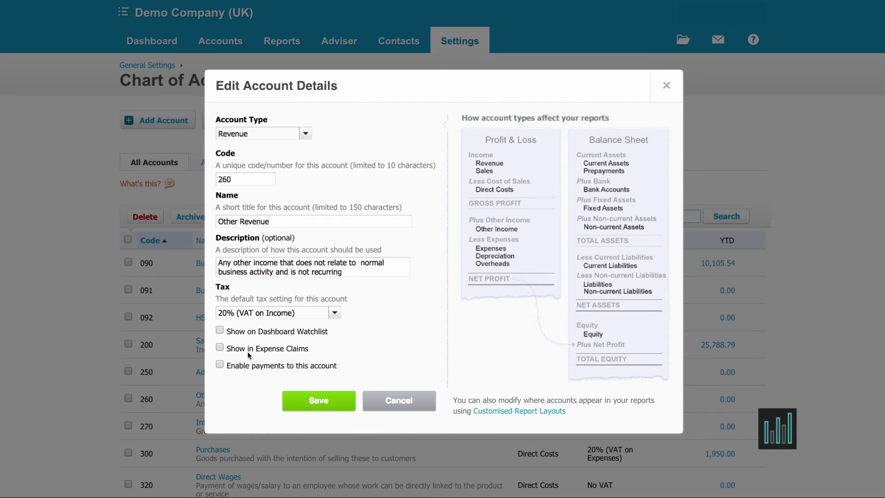
click(319, 401)
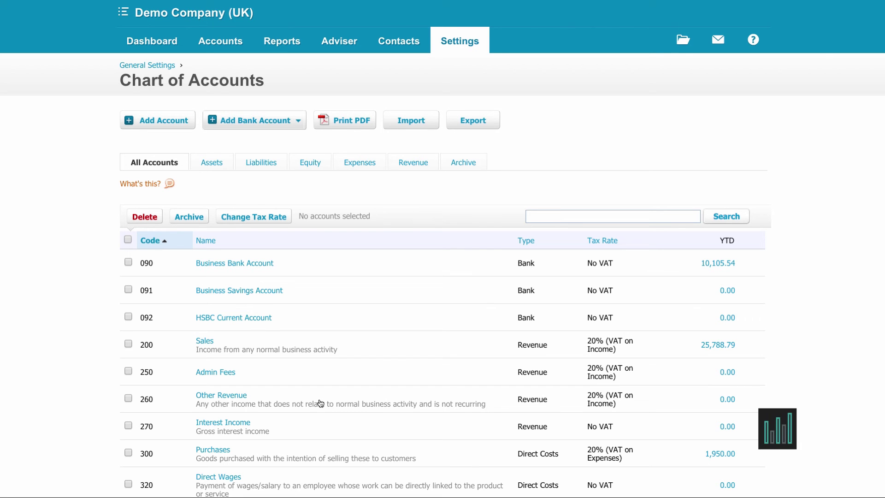
Select the 250 Admin Fees account and delete it permanently.
scroll(320, 403, down, 3)
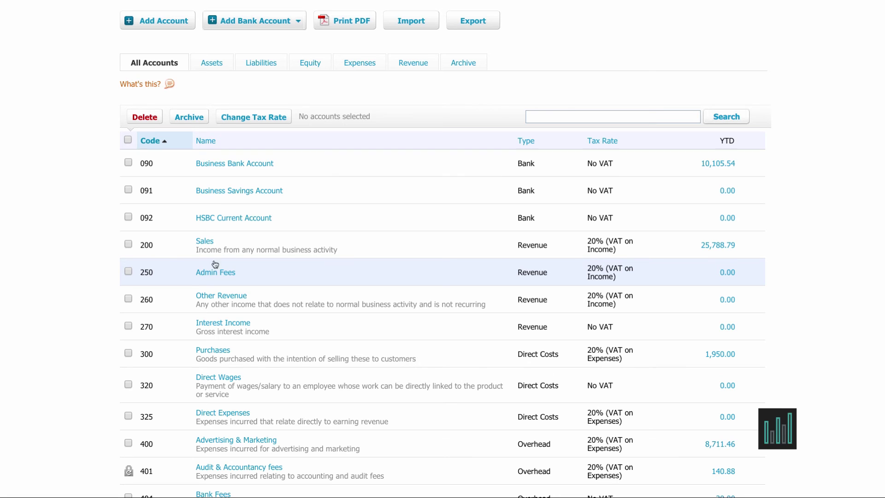
click(128, 271)
click(144, 118)
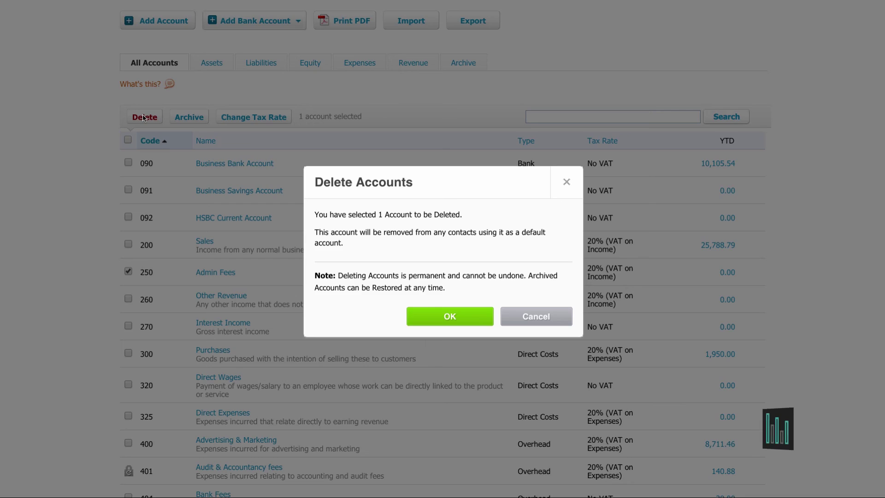
click(452, 323)
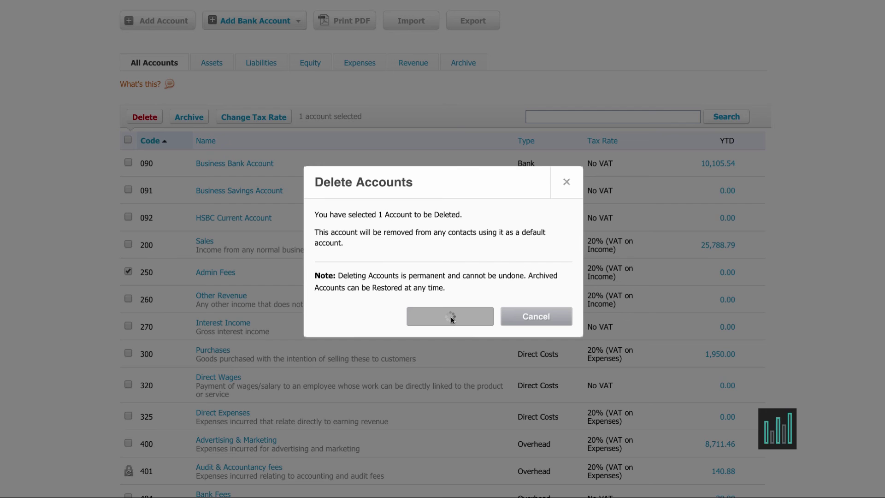
scroll(450, 317, down, 3)
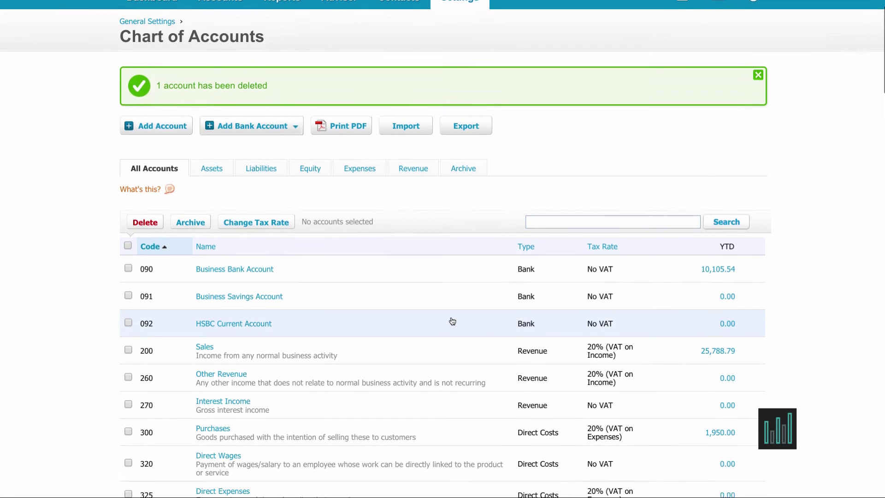
Select the 408 Cleaning account and confirm archiving it.
scroll(452, 321, down, 1)
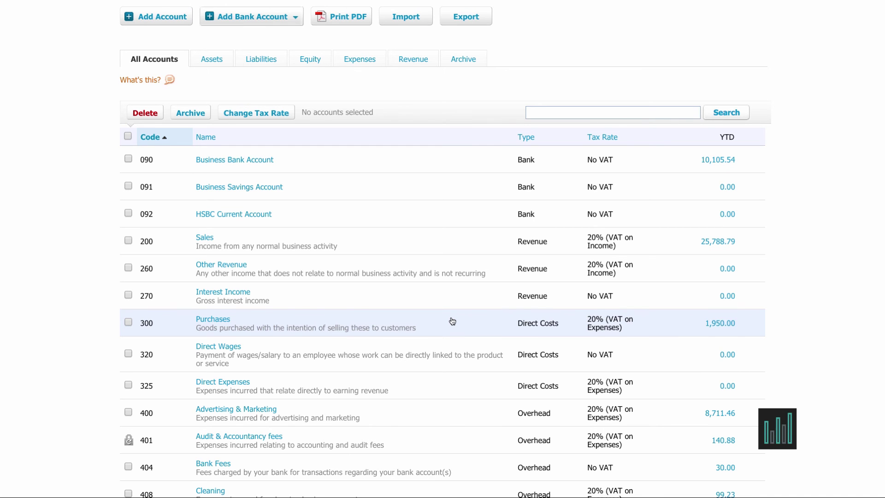
scroll(452, 321, down, 2)
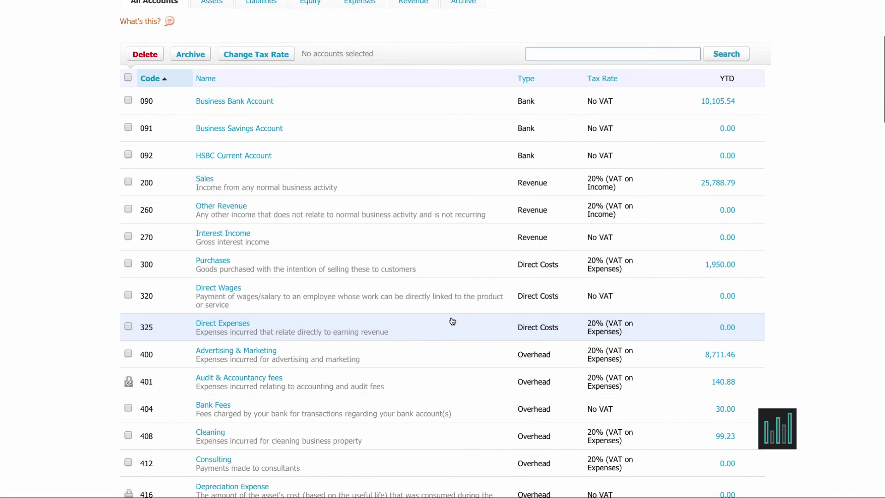
click(129, 436)
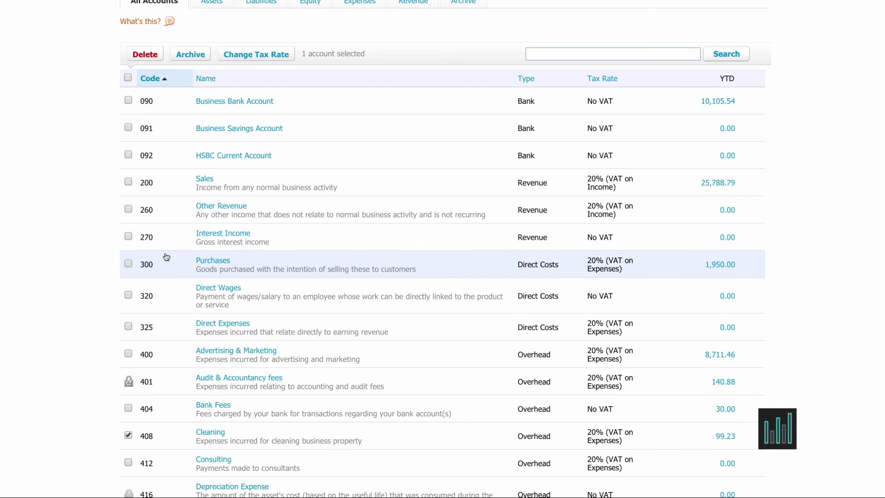
click(194, 56)
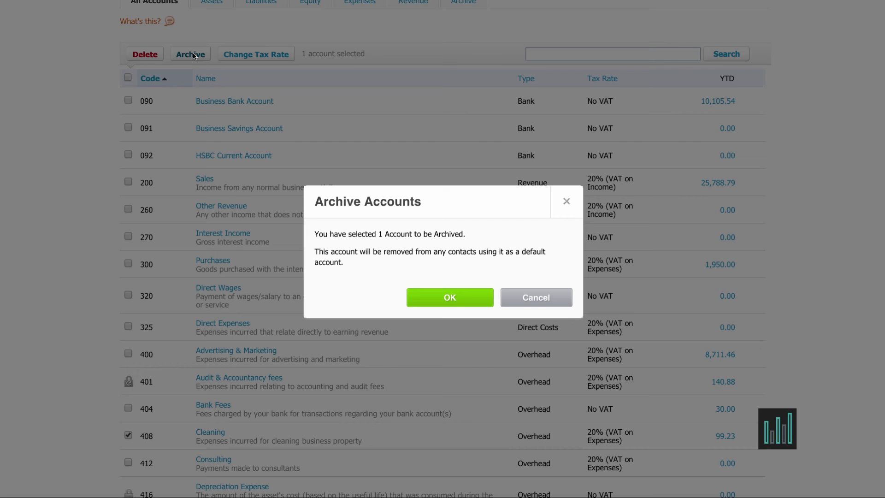
click(466, 299)
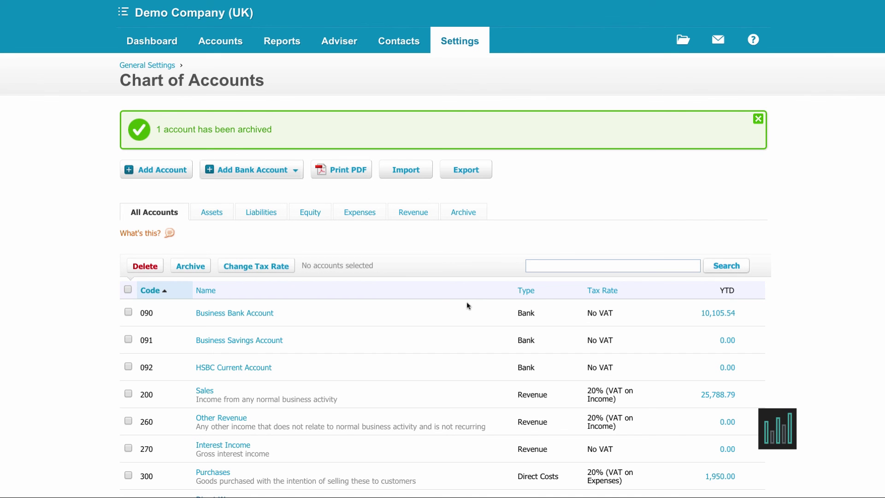
scroll(467, 305, down, 2)
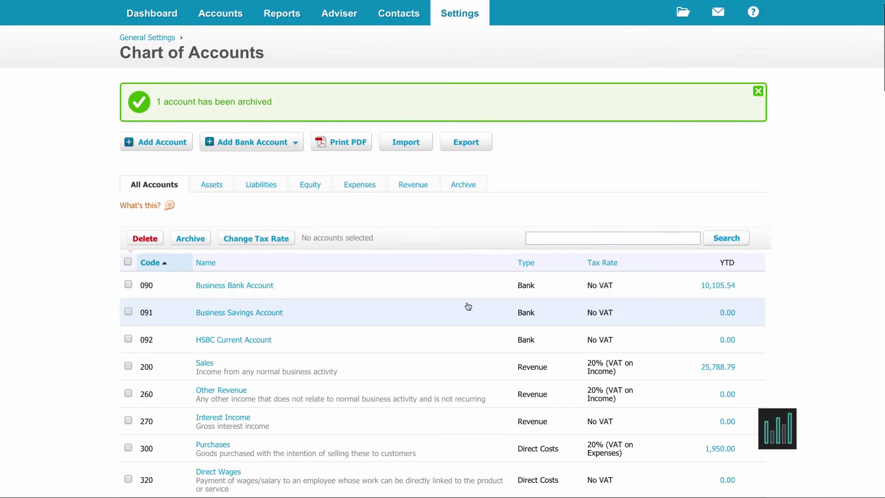